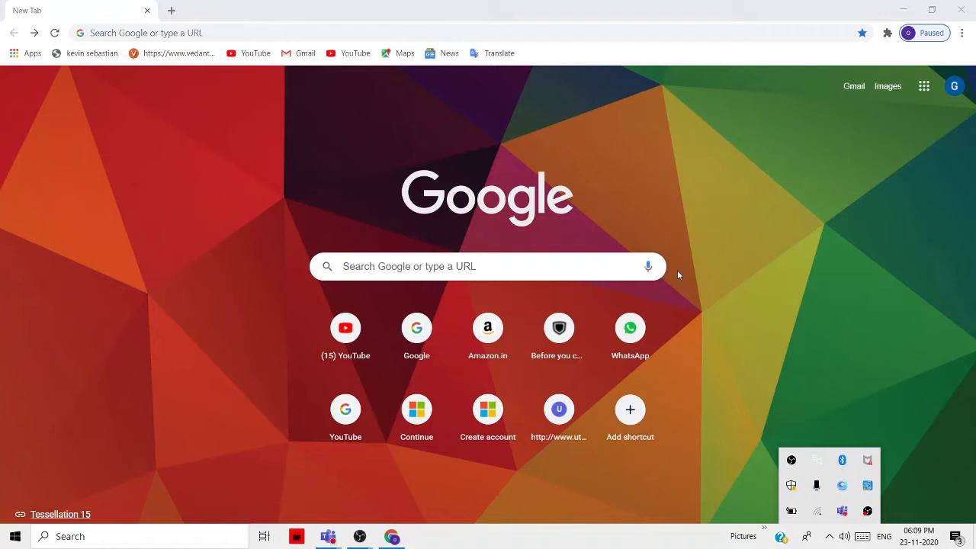
Bring the Chrome New Tab page to the front, closing the tray popup
left_click(677, 275)
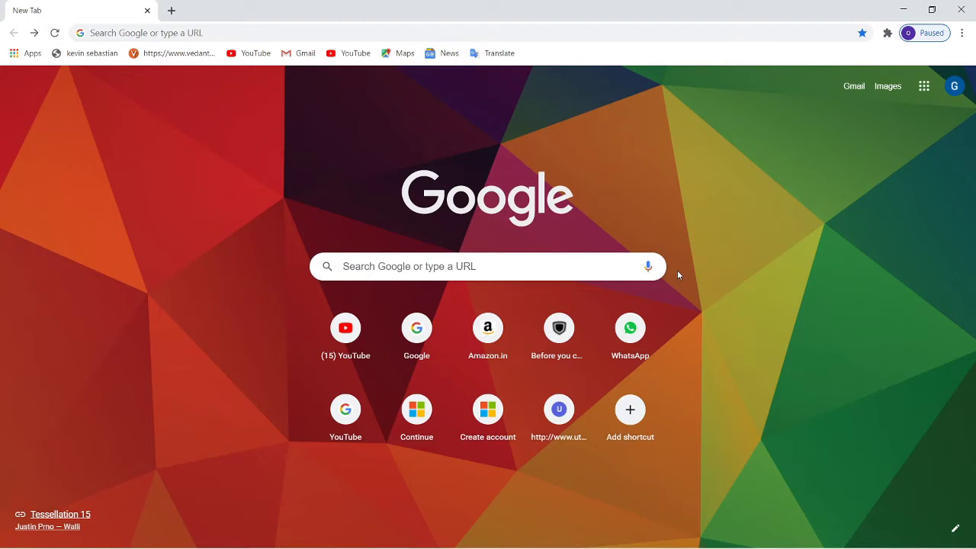
Type the query 'microsoft teams dowload for windows' into the Google search box
left_click(616, 269)
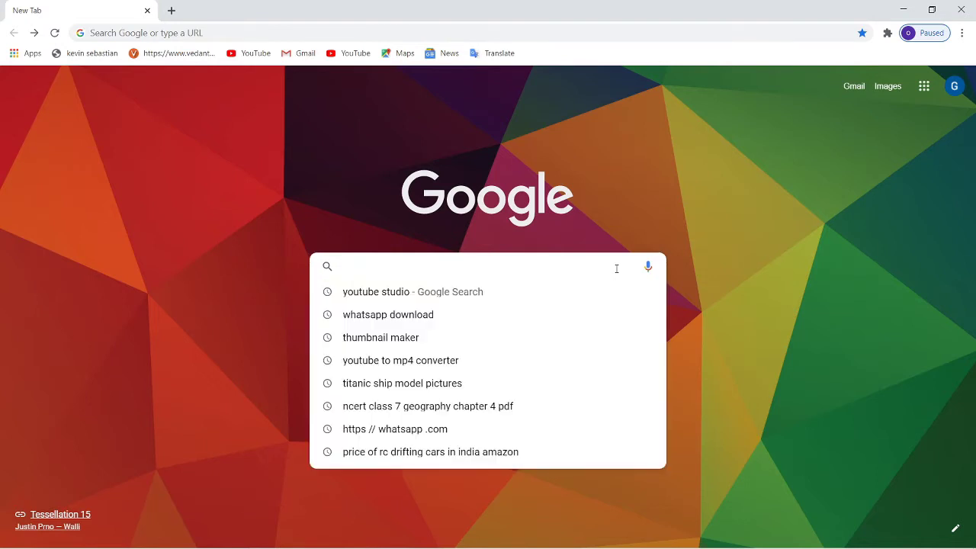
type("m")
type("icroso")
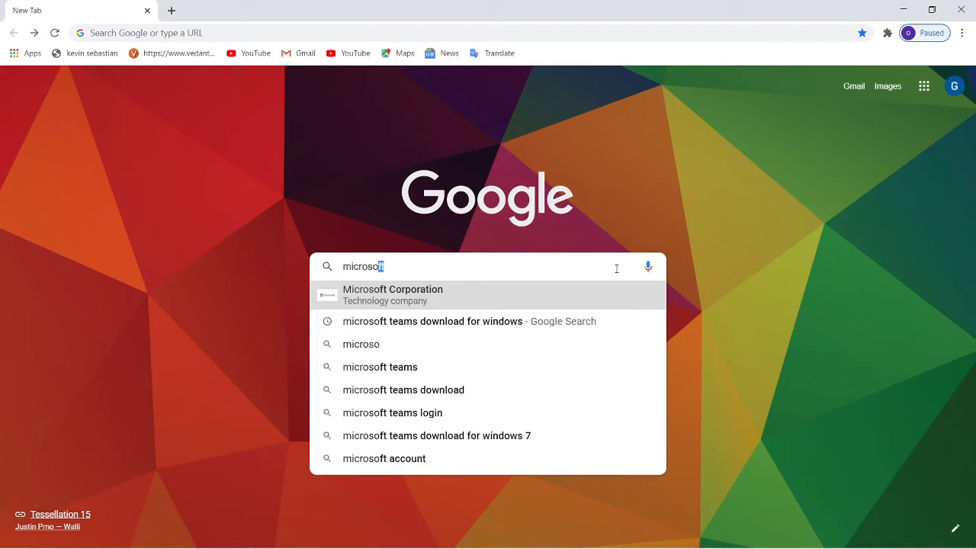
type("ft")
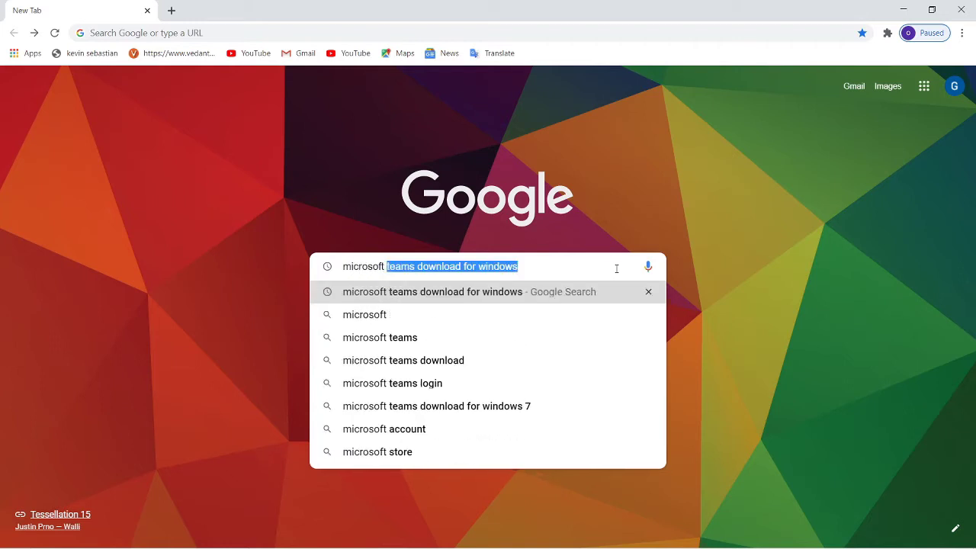
type(" team")
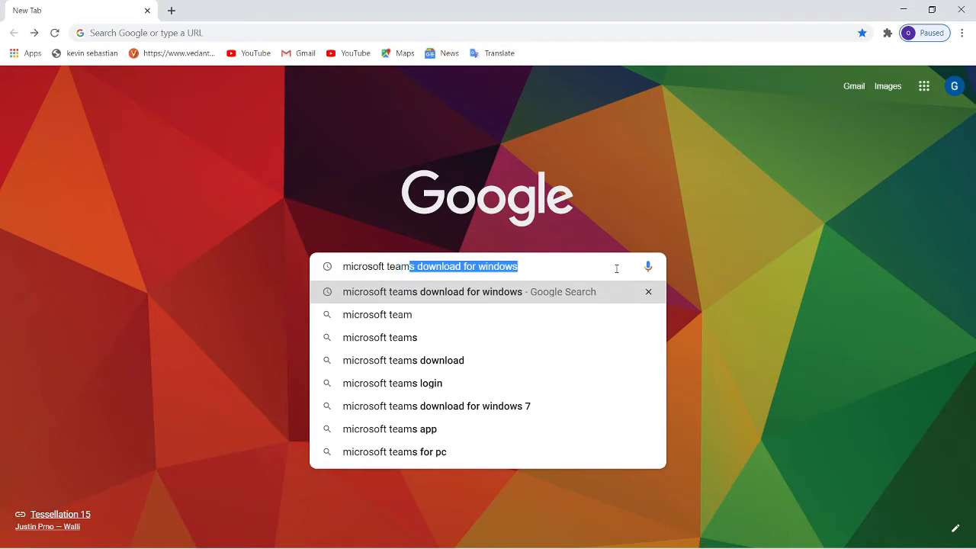
type("s ")
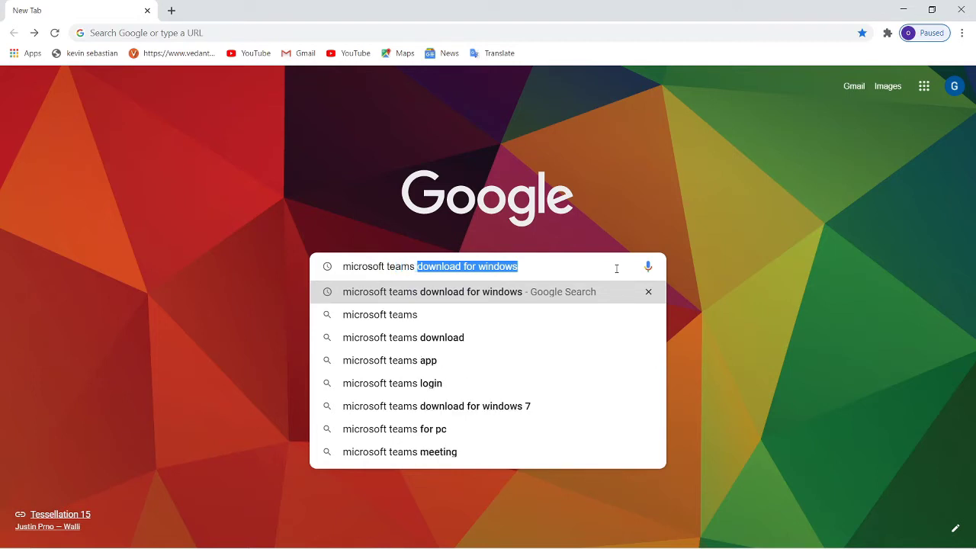
type("dowloa")
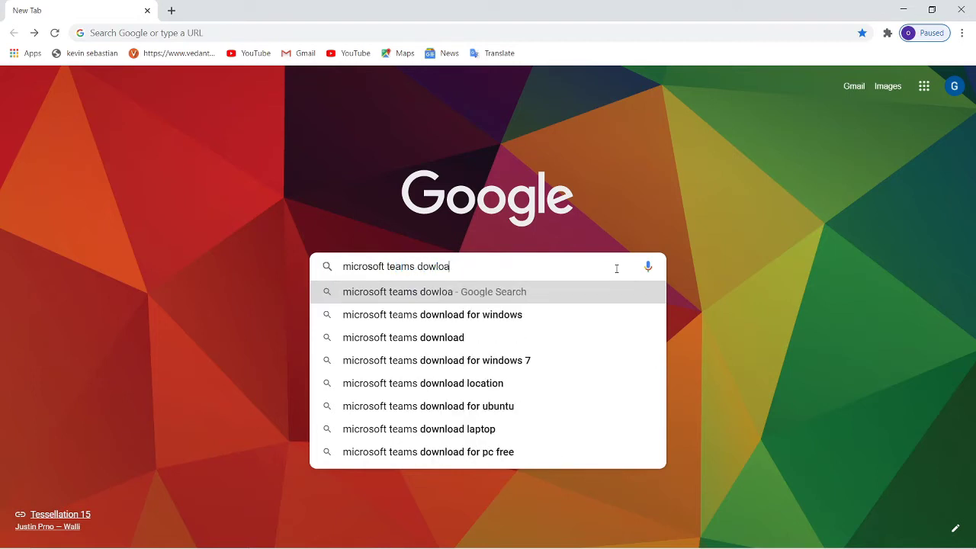
type("d ")
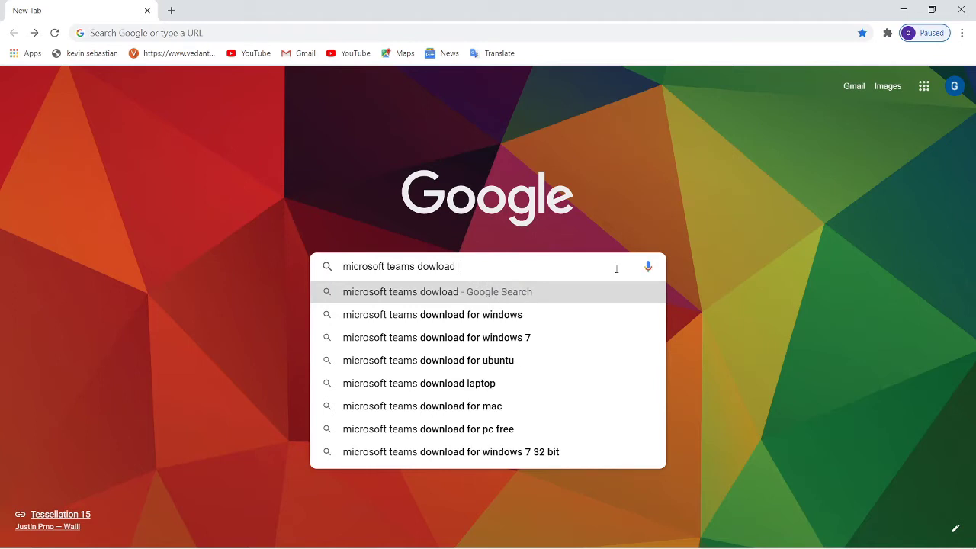
type("f")
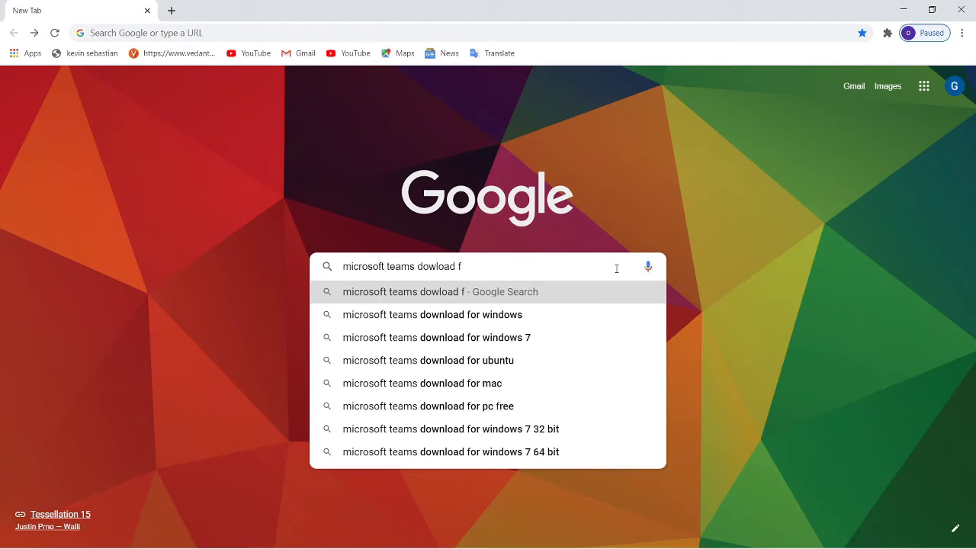
type("oe")
key("BackSpace")
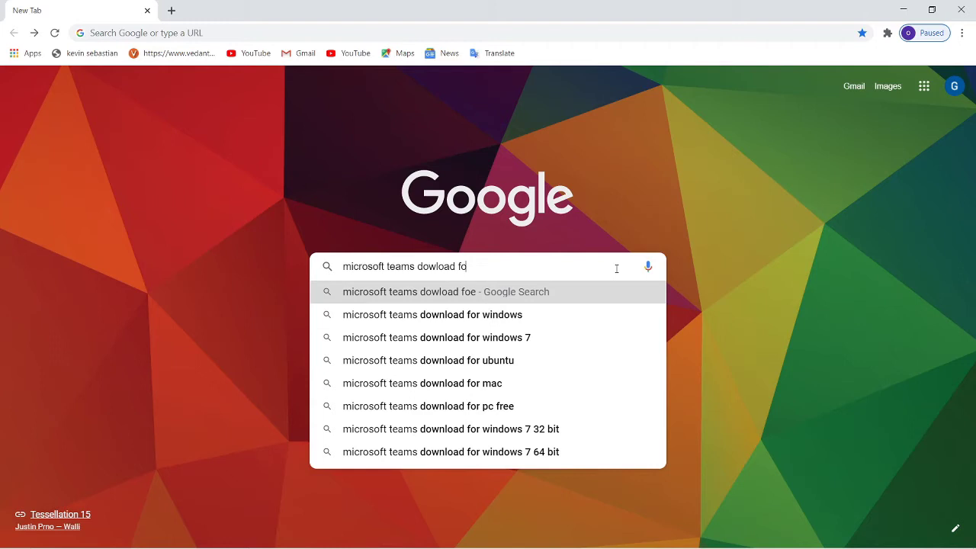
type("r wi")
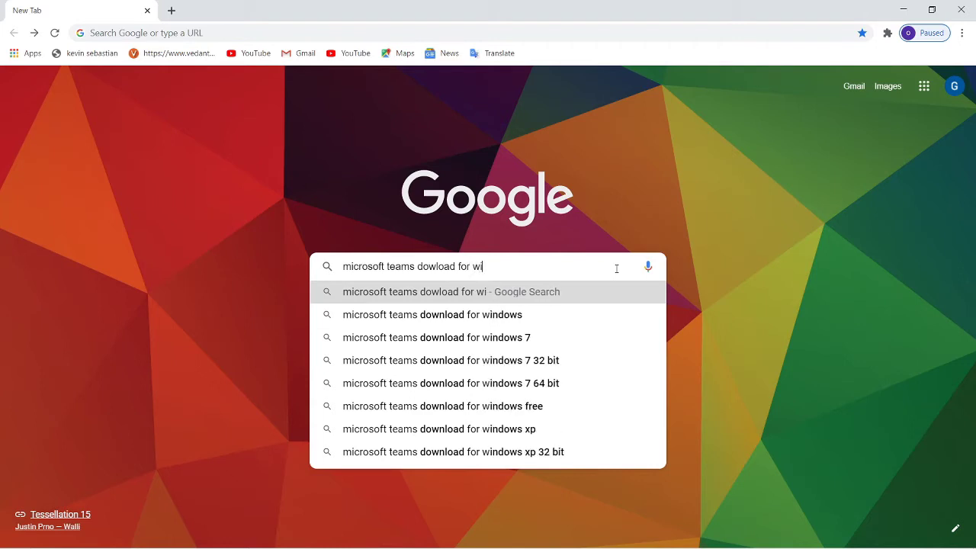
type("ndows")
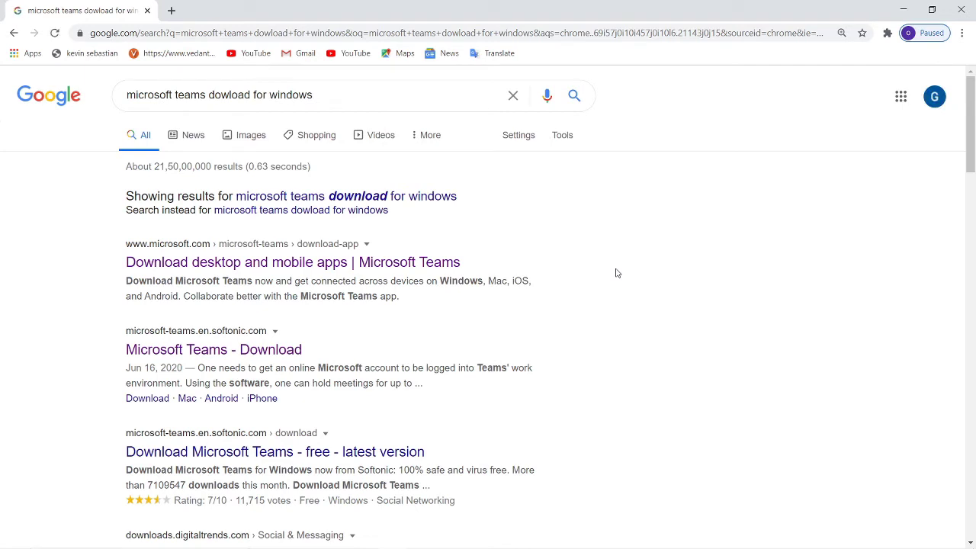
Open the 'Download desktop and mobile apps | Microsoft Teams' result on microsoft.com
left_click(405, 271)
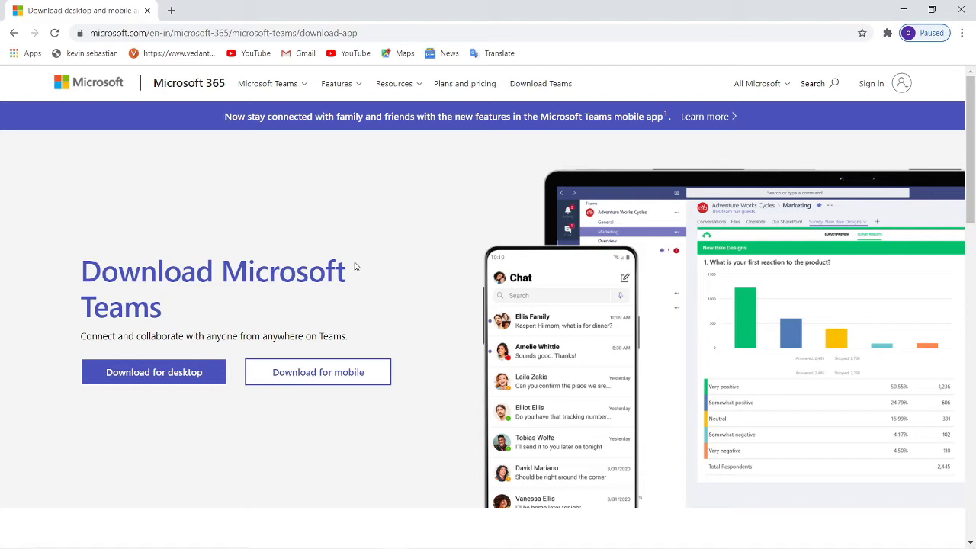
Download the Teams desktop installer for Windows and open Chrome's menu for Downloads
left_click(170, 372)
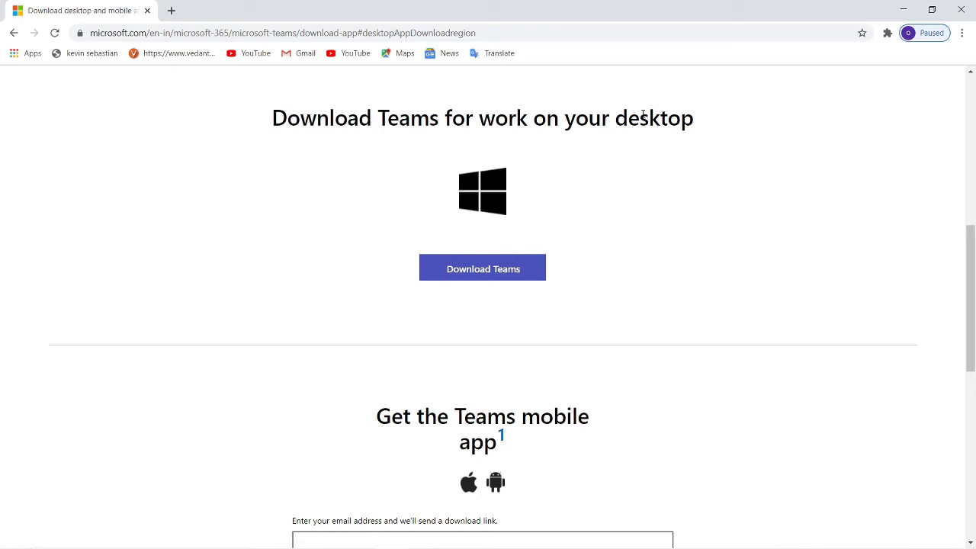
left_click(962, 34)
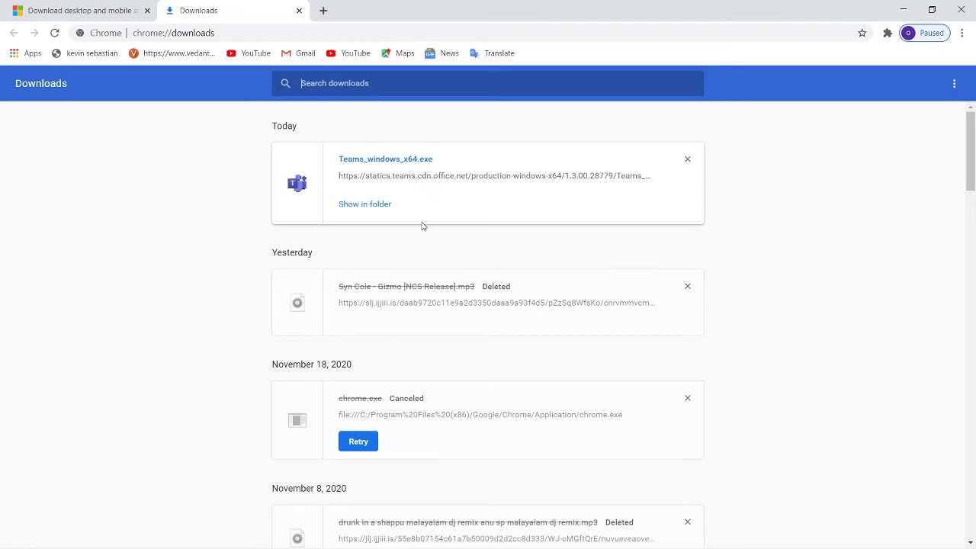
Show Teams_windows_x64.exe in its Downloads folder in File Explorer
left_click(375, 212)
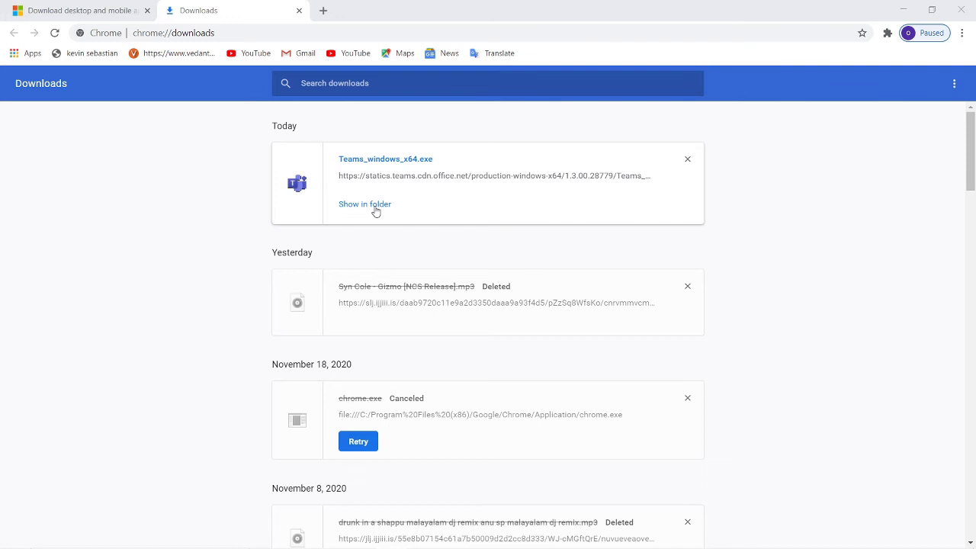
left_click(375, 211)
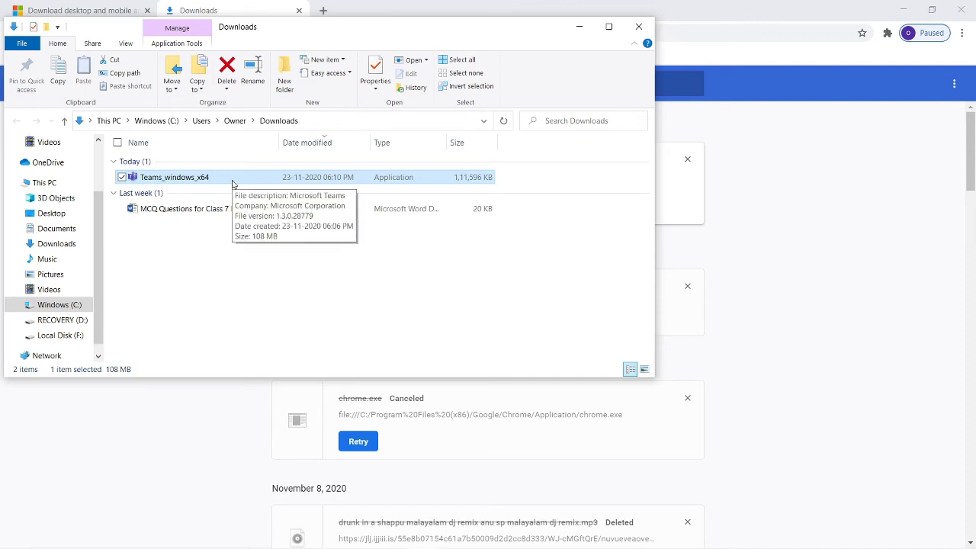
Bring up the Teams_windows_x64 installer's context menu with Shift+F10
double_click(232, 180)
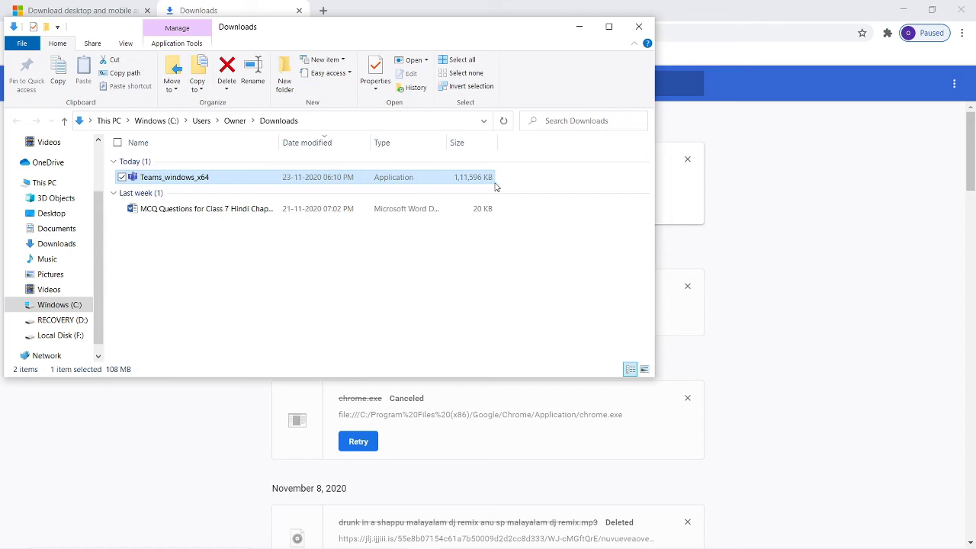
key("shift+F10")
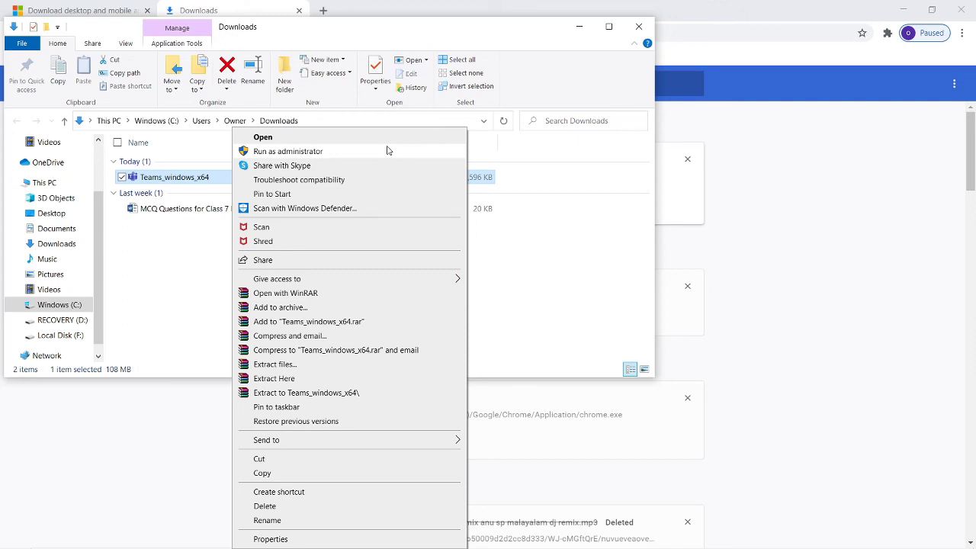
Run the Teams_windows_x64 installer as administrator
left_click(387, 150)
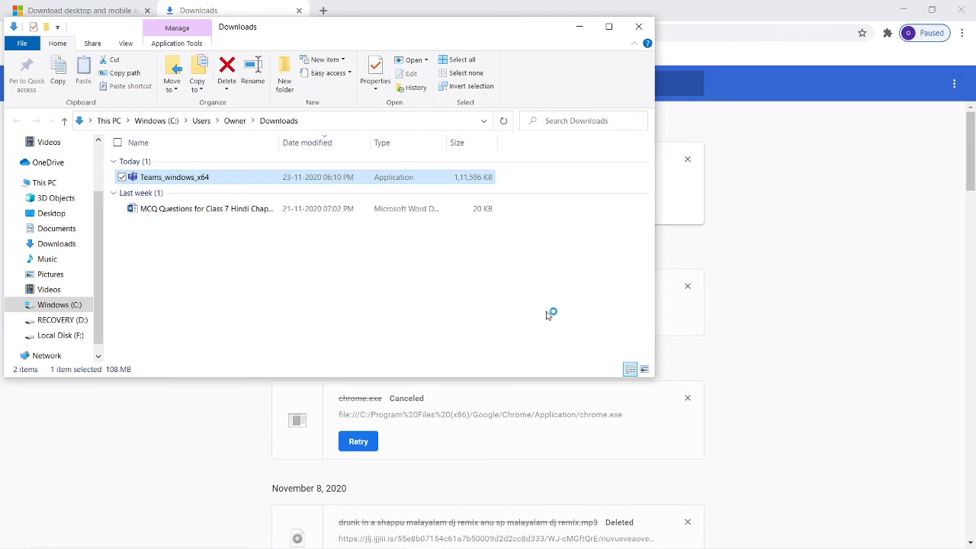